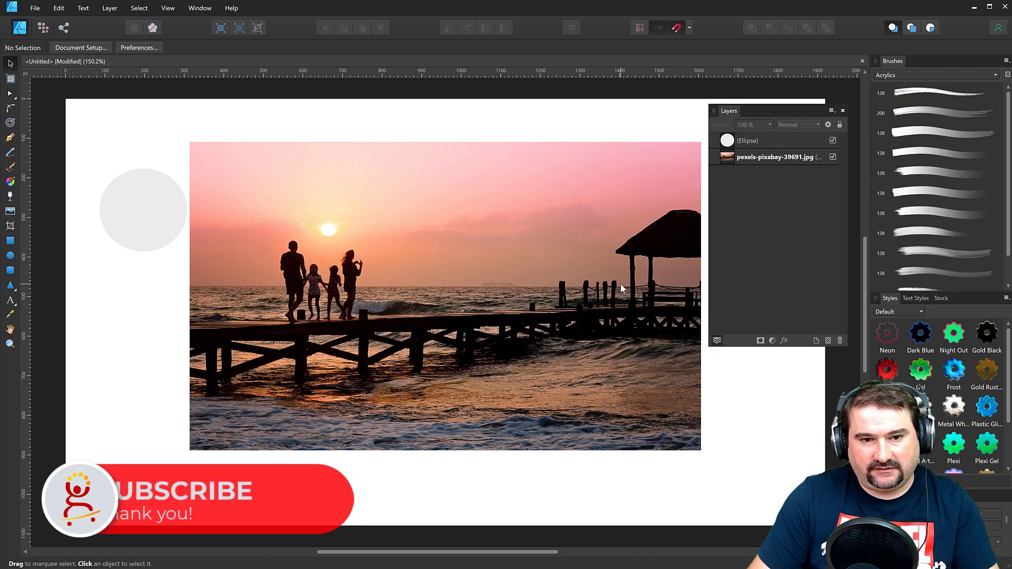
- Nudge the photo slightly left and place the grey circle over its upper-left sky
{"action": "left_click_drag", "start_coordinate": [188, 218], "coordinate": [455, 229]}
{"action": "left_click", "coordinate": [372, 336]}
{"action": "left_click", "coordinate": [413, 248]}
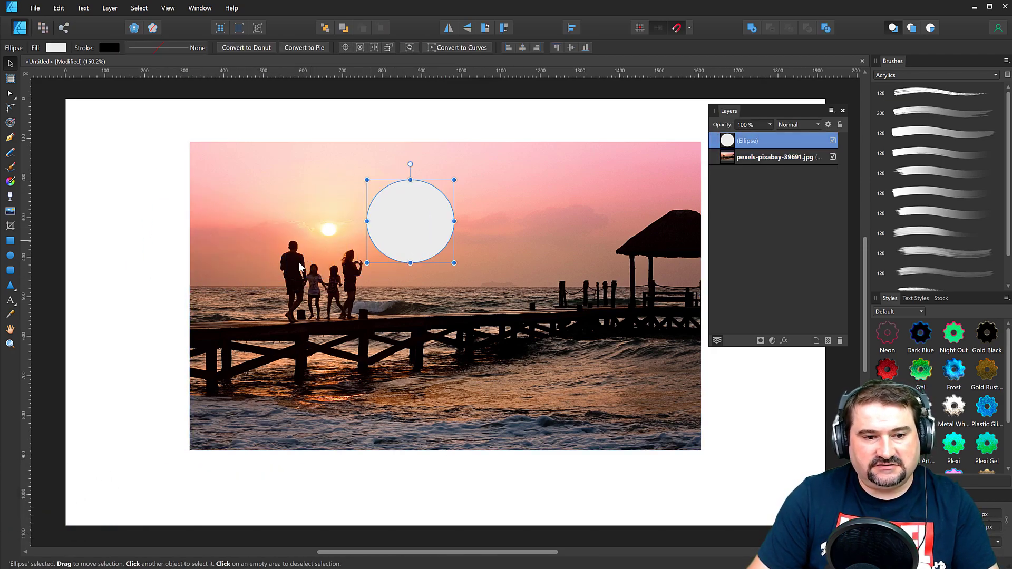
{"action": "left_click", "coordinate": [299, 261]}
{"action": "left_click", "coordinate": [443, 240]}
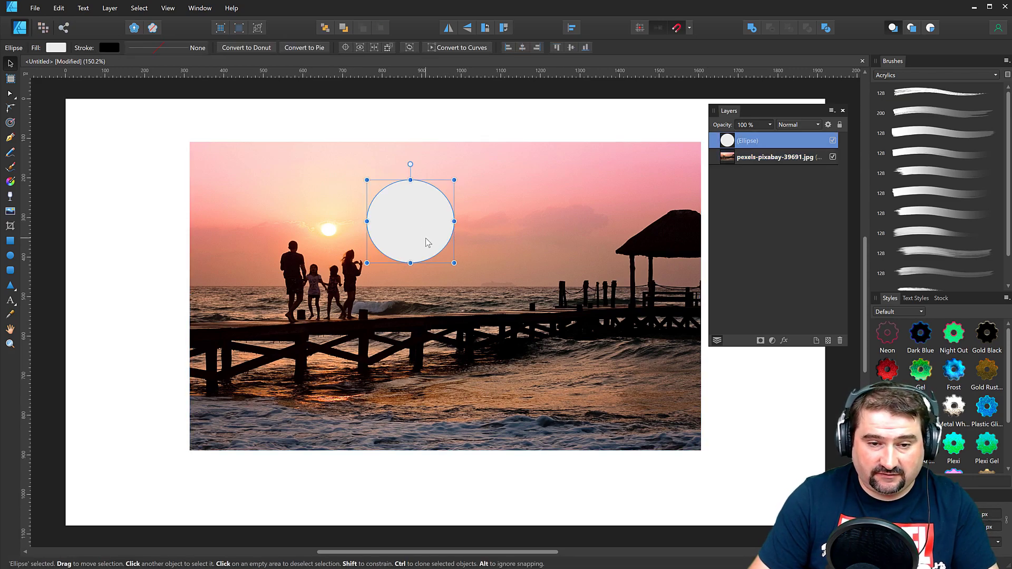
{"action": "left_click_drag", "start_coordinate": [410, 227], "coordinate": [268, 236]}
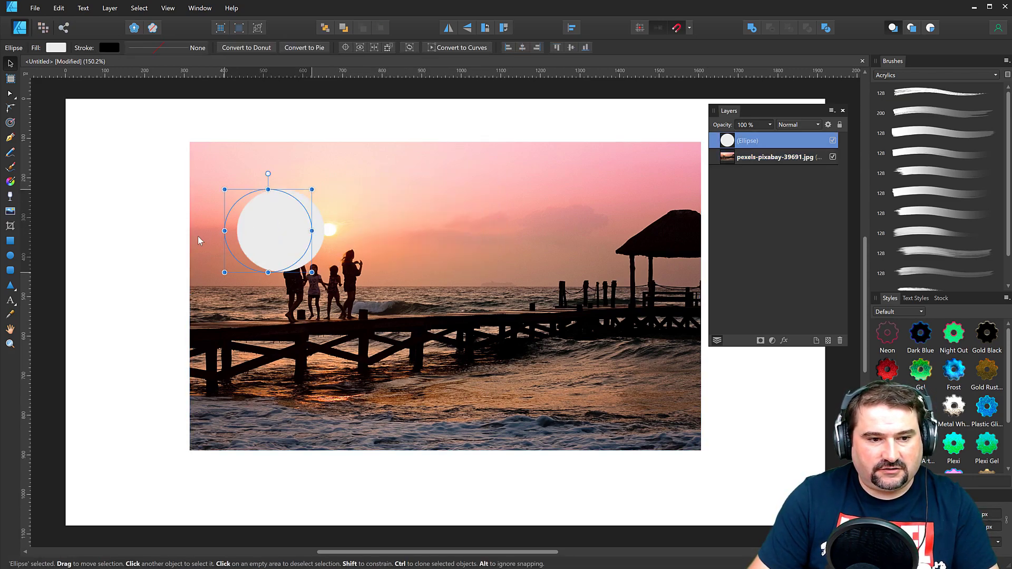
{"action": "left_click_drag", "start_coordinate": [198, 239], "coordinate": [127, 201]}
{"action": "left_click", "coordinate": [289, 226]}
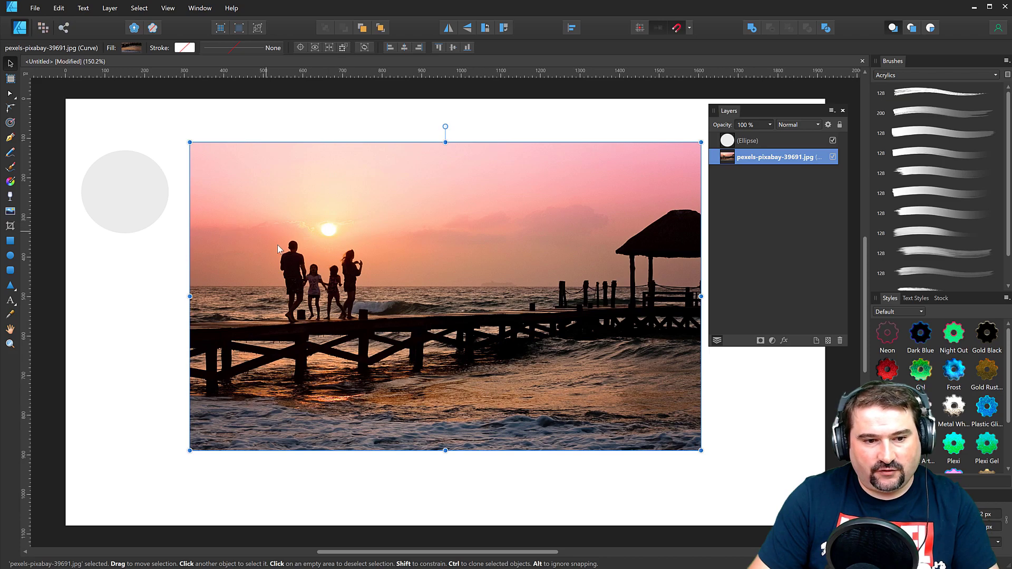
{"action": "left_click_drag", "start_coordinate": [277, 244], "coordinate": [257, 239]}
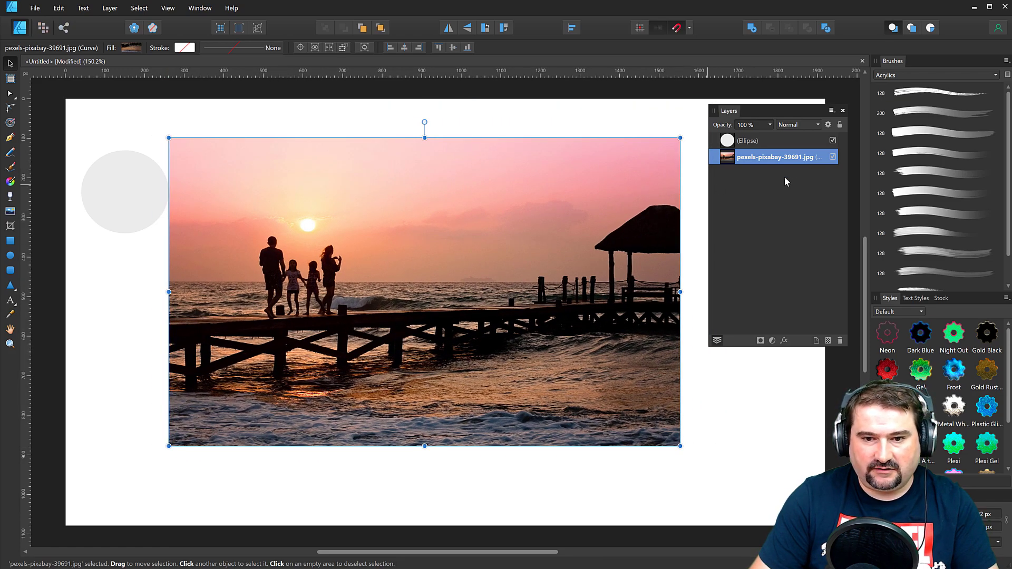
{"action": "left_click_drag", "start_coordinate": [121, 202], "coordinate": [310, 211]}
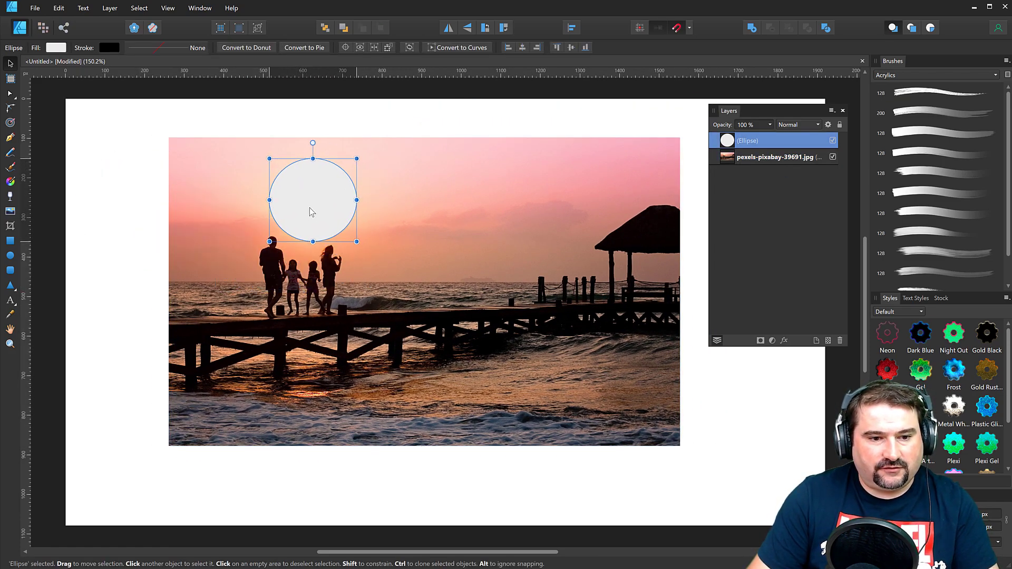
- Trial-subtract the circle from the photo, move and shrink the result, then undo back
{"action": "left_click", "coordinate": [447, 233], "text": "shift"}
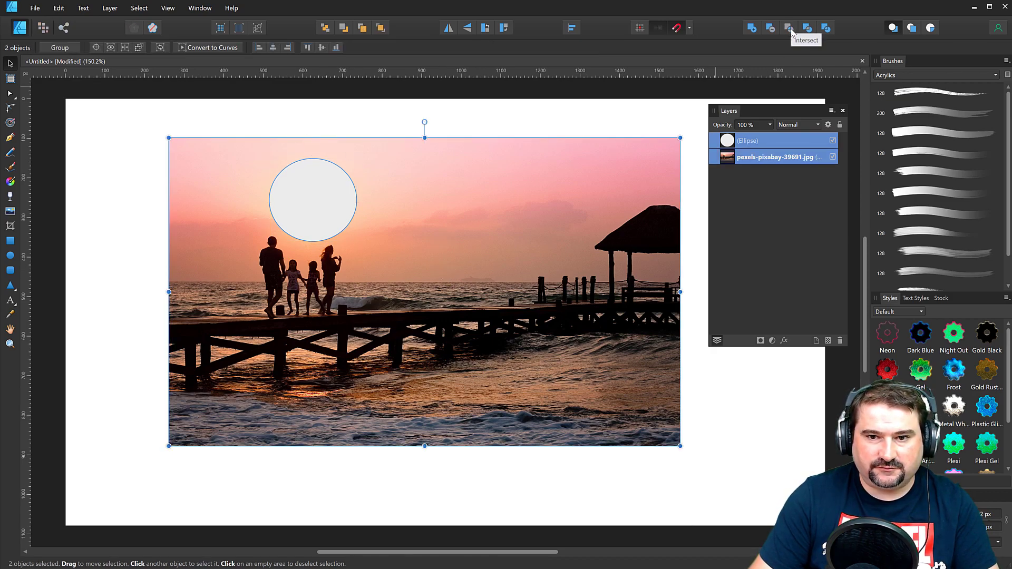
{"action": "left_click", "coordinate": [769, 28]}
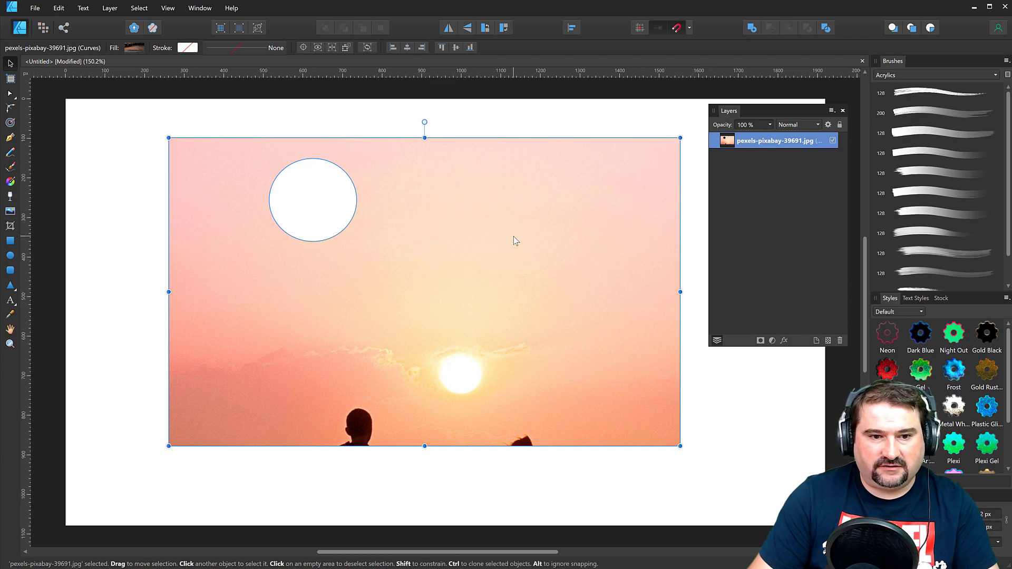
{"action": "left_click_drag", "start_coordinate": [400, 385], "coordinate": [442, 353]}
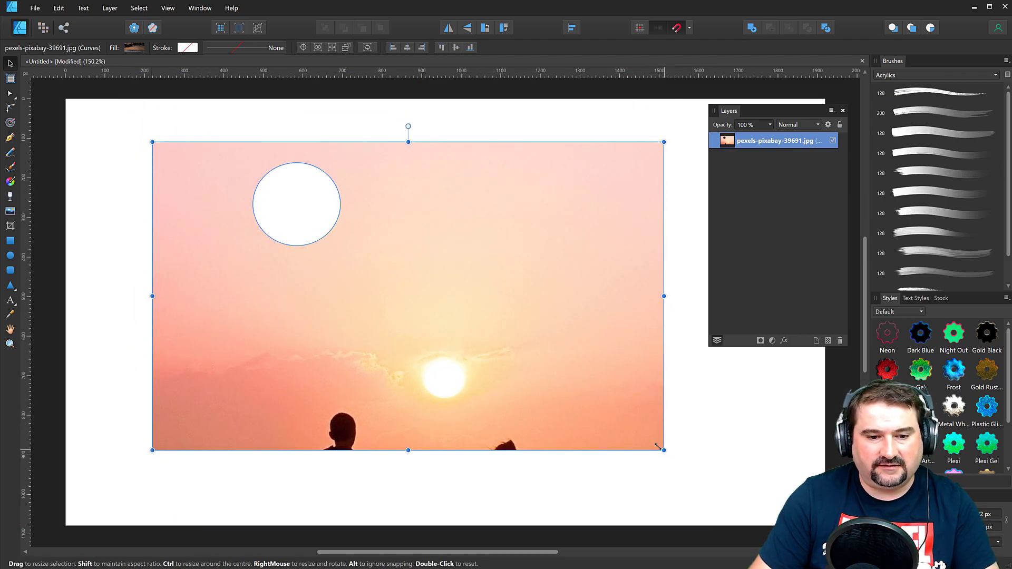
{"action": "left_click_drag", "start_coordinate": [663, 450], "coordinate": [611, 418]}
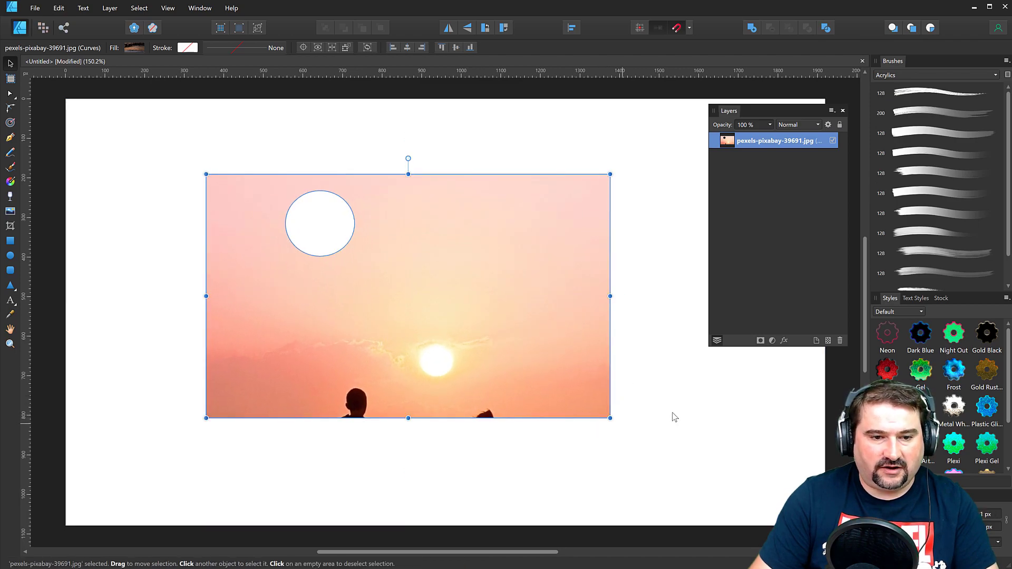
{"action": "key", "text": "ctrl+z"}
{"action": "key", "text": "ctrl+z"}
{"action": "key", "text": "ctrl+z"}
{"action": "key", "text": "ctrl+z"}
{"action": "key", "text": "ctrl+z"}
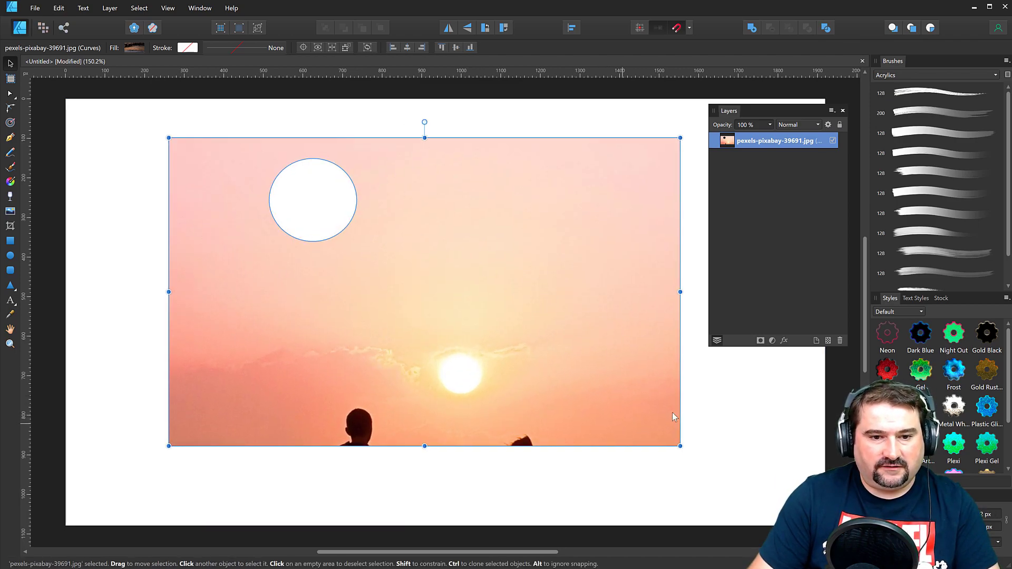
{"action": "key", "text": "ctrl+z"}
{"action": "key", "text": "ctrl+z"}
{"action": "key", "text": "ctrl+z"}
{"action": "key", "text": "ctrl+z"}
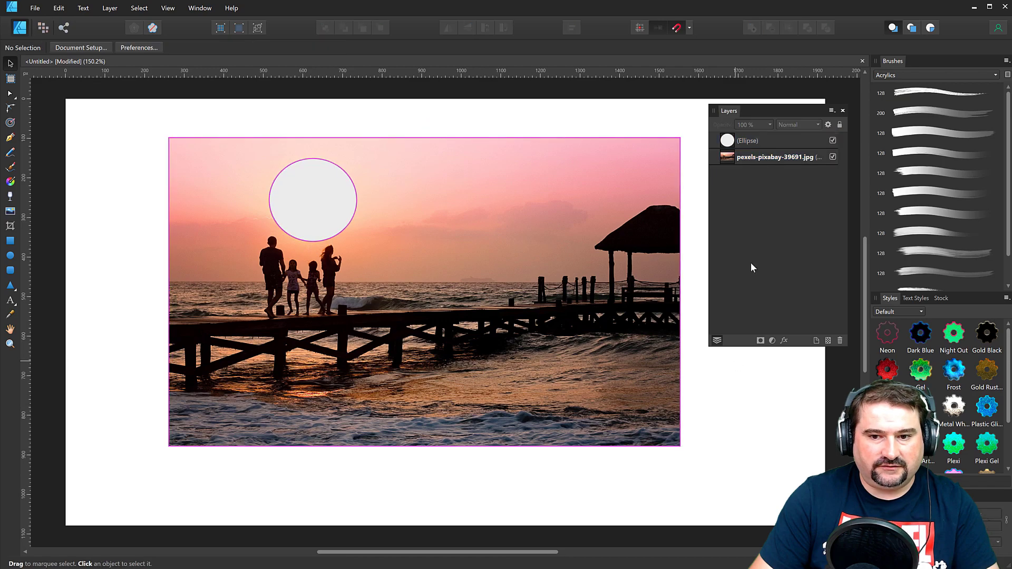
- Shift the photo and circle right, duplicate the photo with Ctrl+J, and convert the copy to curves
{"action": "left_click_drag", "start_coordinate": [185, 200], "coordinate": [399, 203]}
{"action": "left_click_drag", "start_coordinate": [456, 220], "coordinate": [474, 225]}
{"action": "left_click", "coordinate": [352, 216]}
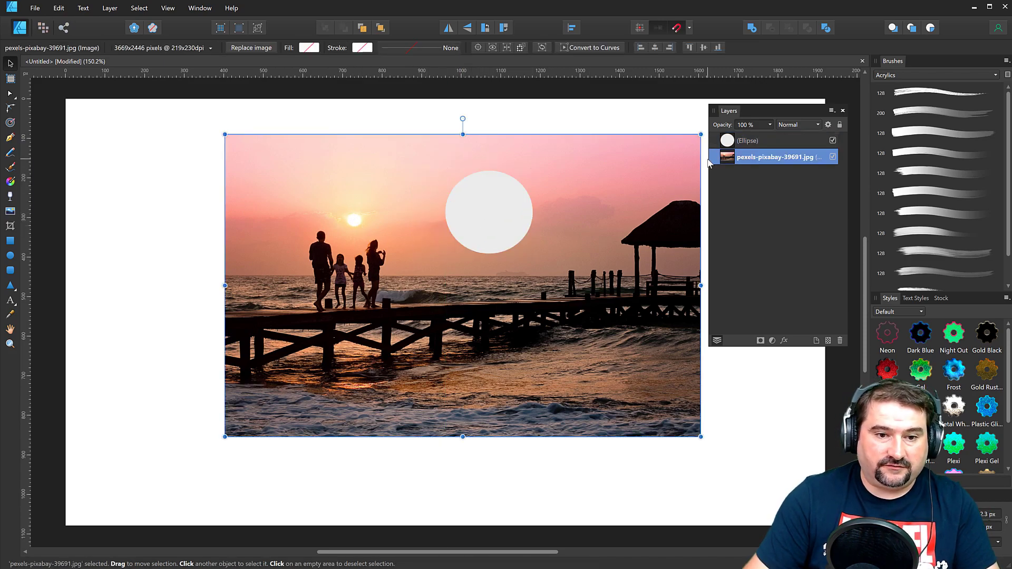
{"action": "key", "text": "ctrl+j"}
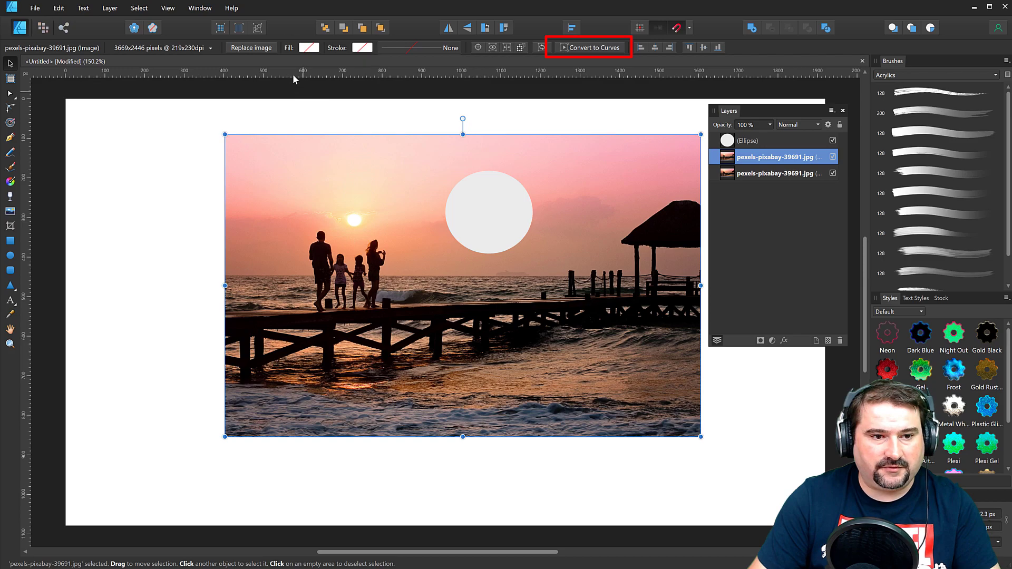
{"action": "left_click", "coordinate": [579, 48]}
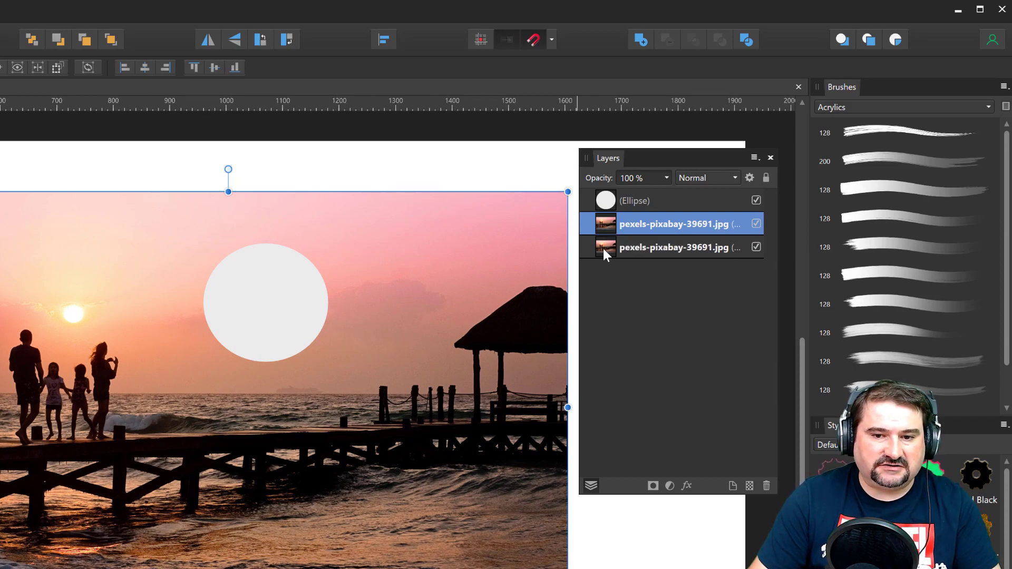
- Drag the original photo layer onto the curve copy's thumbnail and expand it to show the child
{"action": "left_click", "coordinate": [603, 248]}
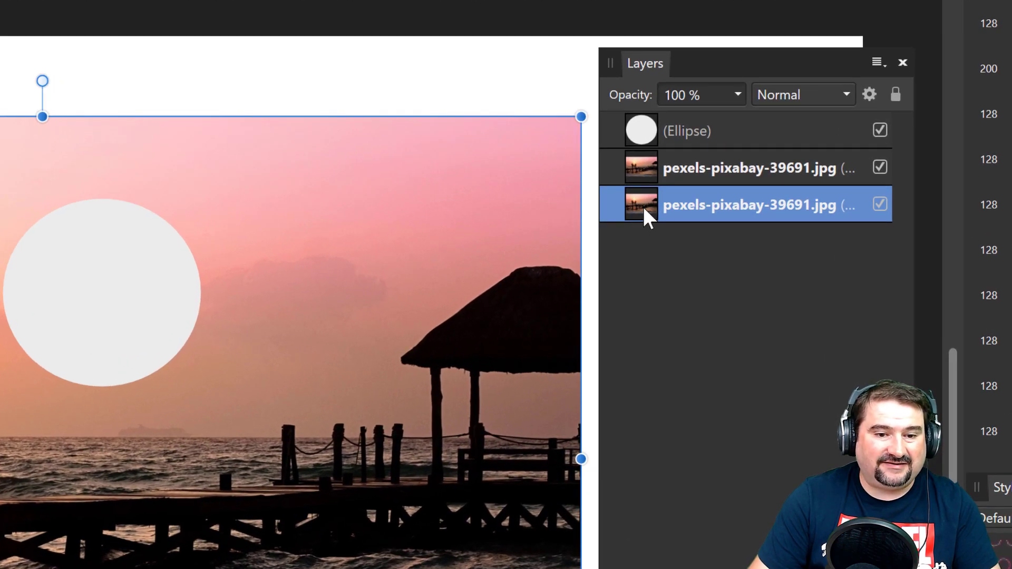
{"action": "left_click_drag", "start_coordinate": [642, 205], "coordinate": [672, 173]}
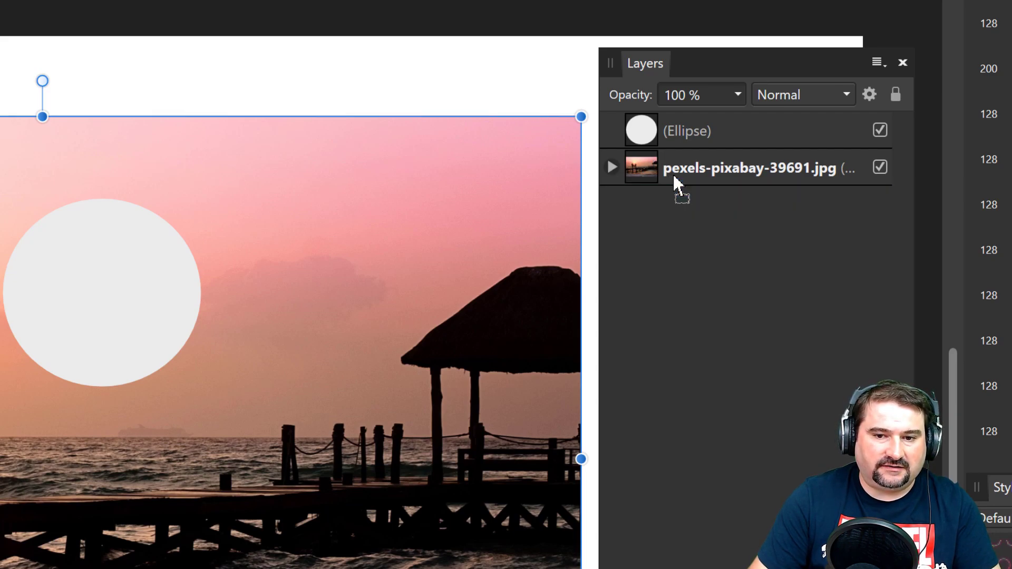
{"action": "left_click", "coordinate": [612, 167]}
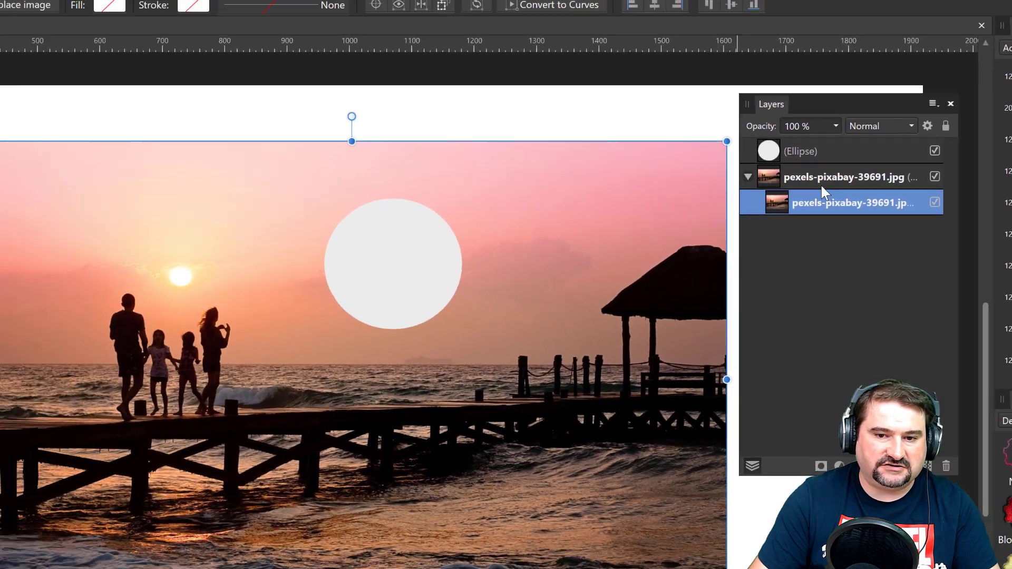
- Set the parent curve's fill to None
{"action": "left_click", "coordinate": [718, 171]}
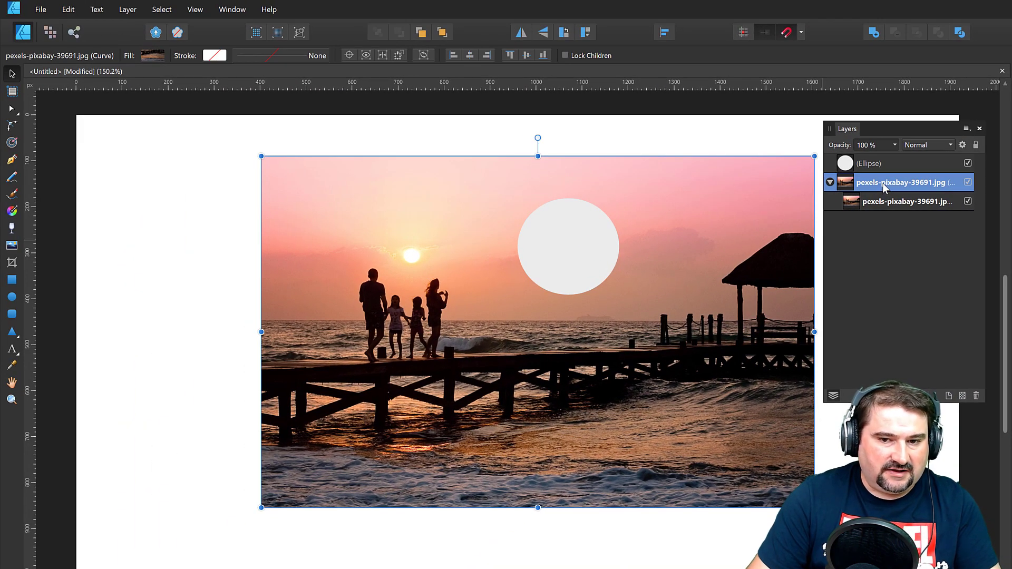
{"action": "left_click", "coordinate": [153, 55]}
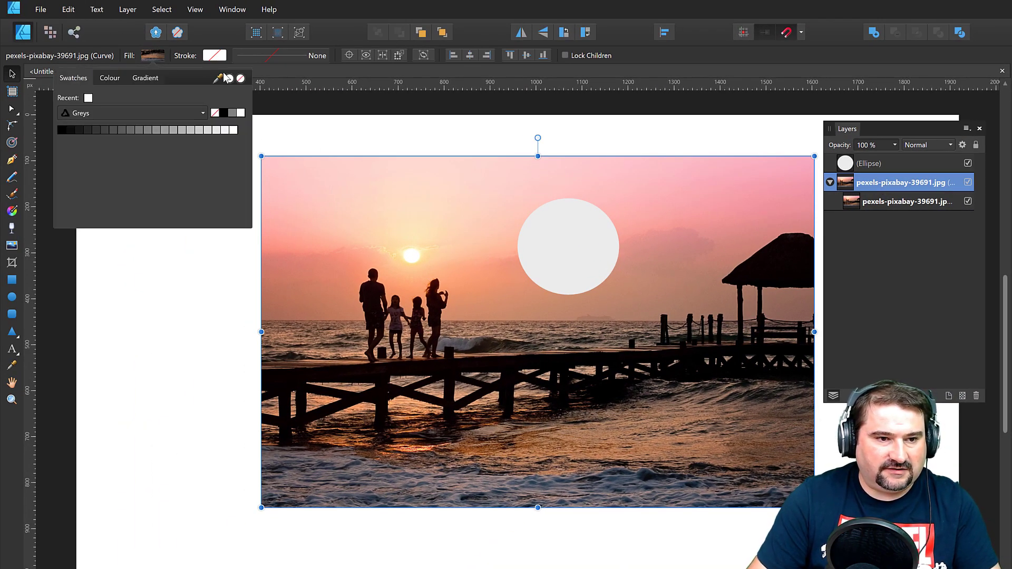
{"action": "left_click", "coordinate": [240, 79]}
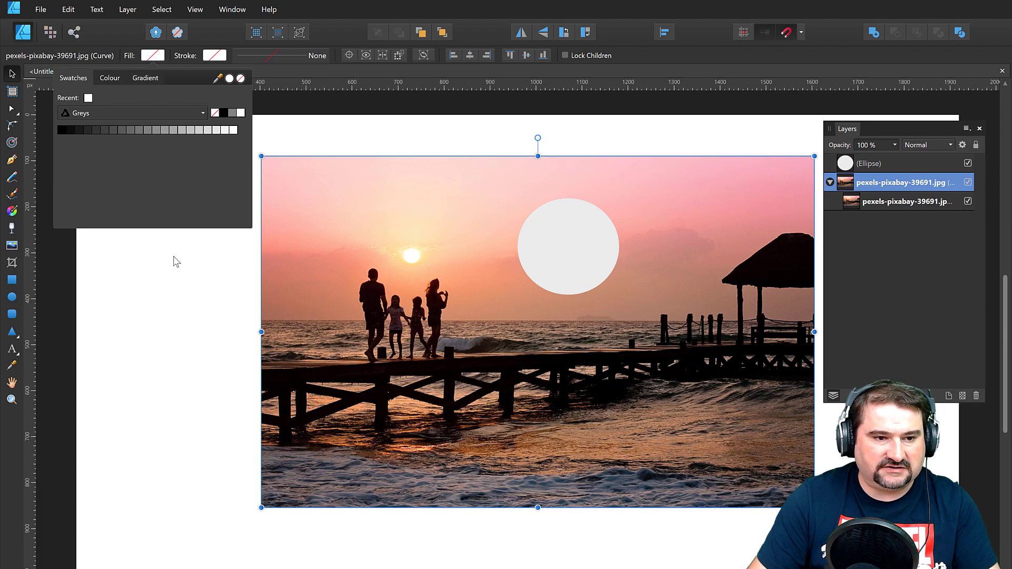
{"action": "left_click", "coordinate": [176, 262]}
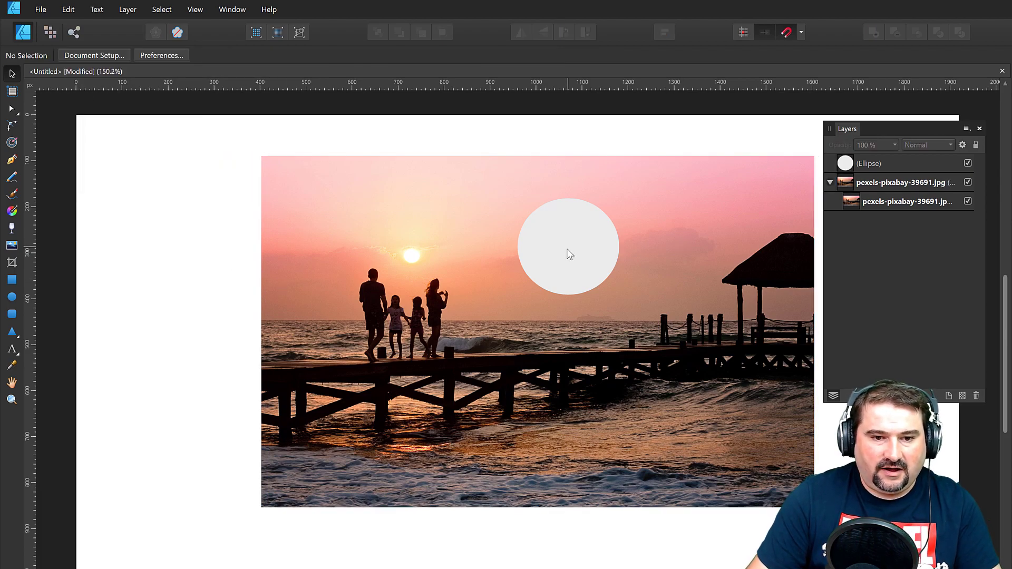
- Move the grey circle up-left over the setting sun, resizing it to about 221 × 202 px
{"action": "left_click", "coordinate": [499, 333]}
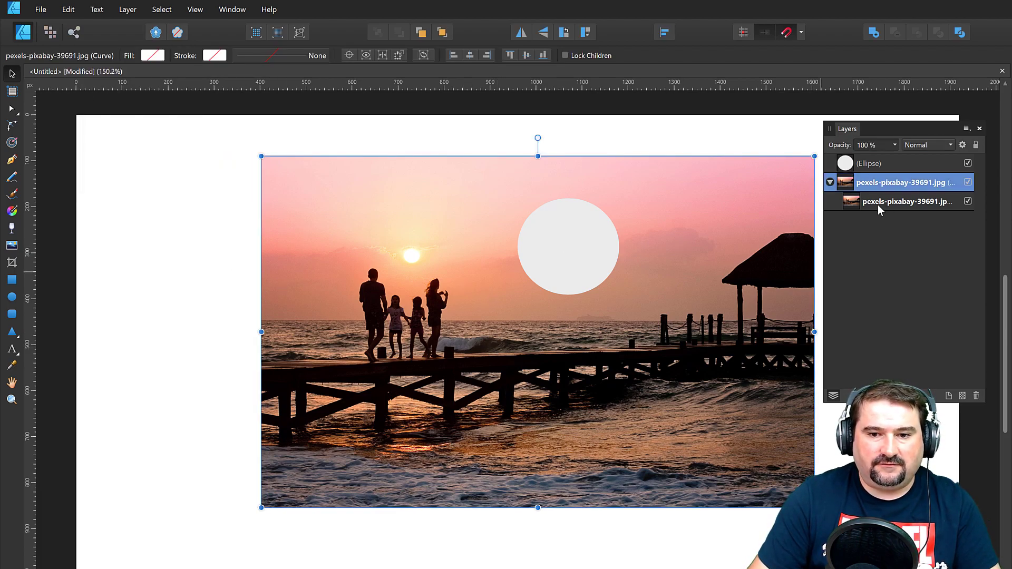
{"action": "left_click_drag", "start_coordinate": [574, 265], "coordinate": [422, 237]}
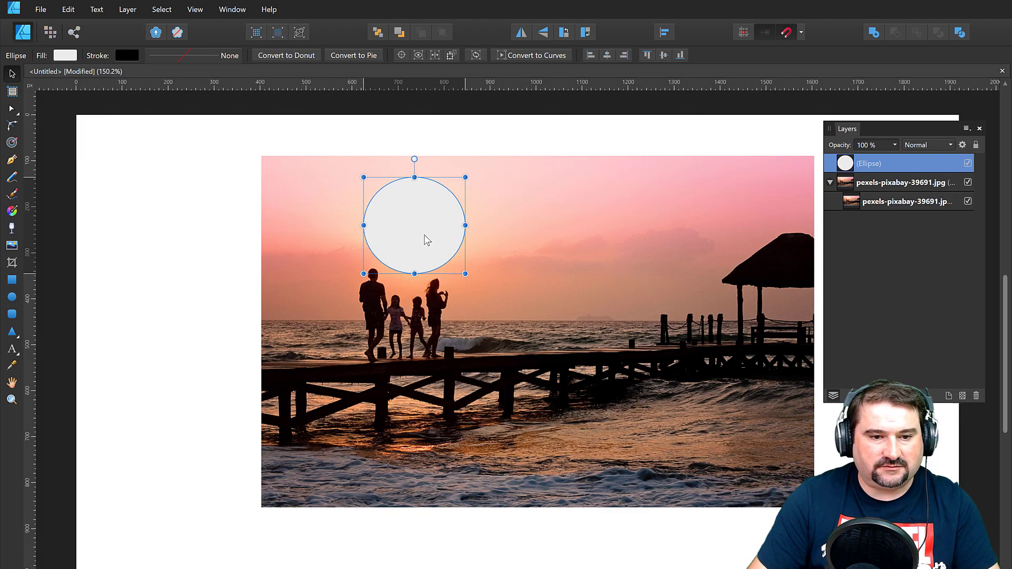
{"action": "mouse_move", "coordinate": [465, 176]}
{"action": "left_mouse_down"}
{"action": "mouse_move", "coordinate": [452, 174]}
{"action": "mouse_move", "coordinate": [467, 176]}
{"action": "left_mouse_up"}
- Select the photo group and the Ellipse layer, then Subtract to leave a white hole in the sky
{"action": "left_click", "coordinate": [880, 188]}
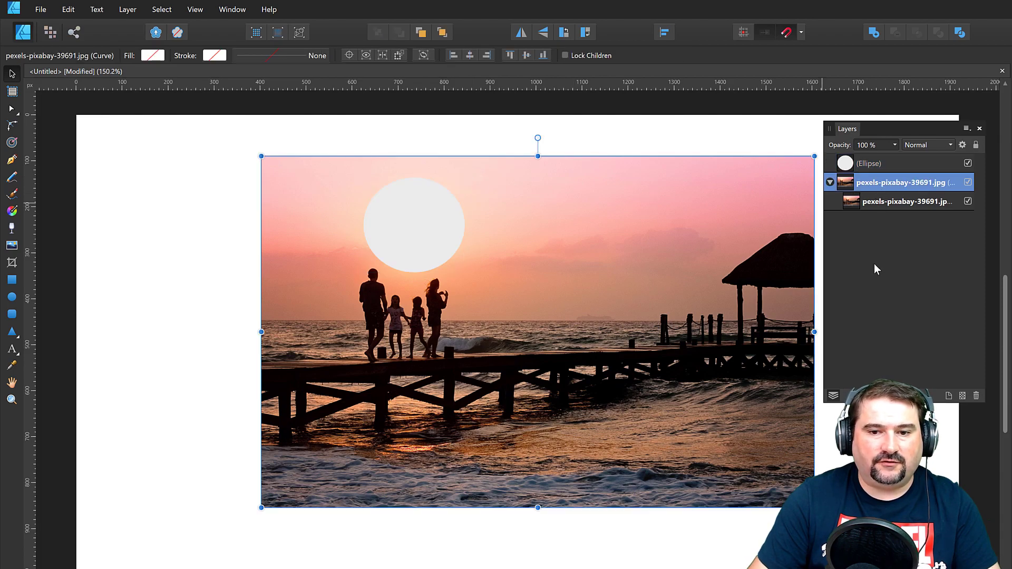
{"action": "left_click", "coordinate": [868, 166], "text": "shift"}
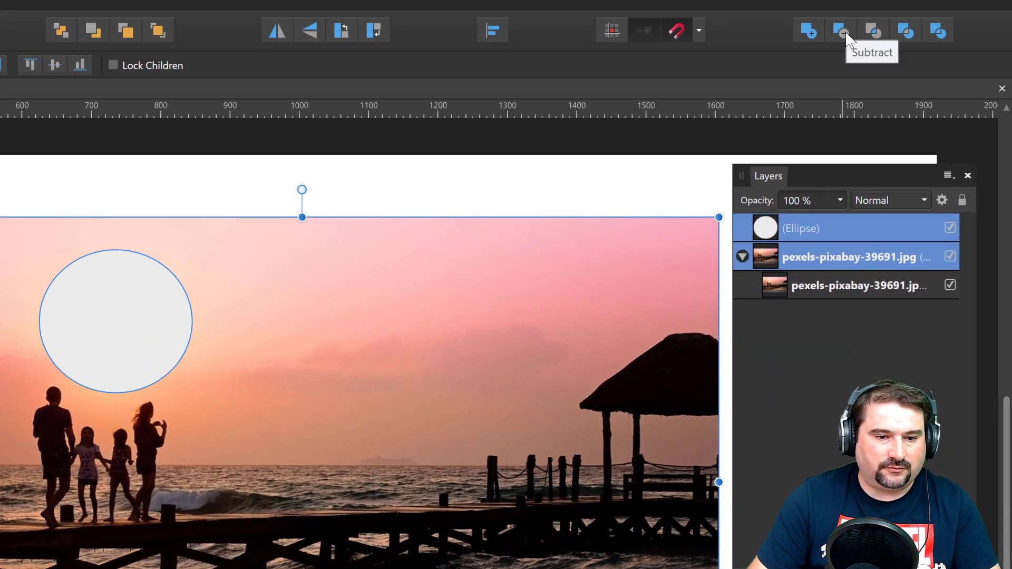
{"action": "left_click", "coordinate": [843, 31]}
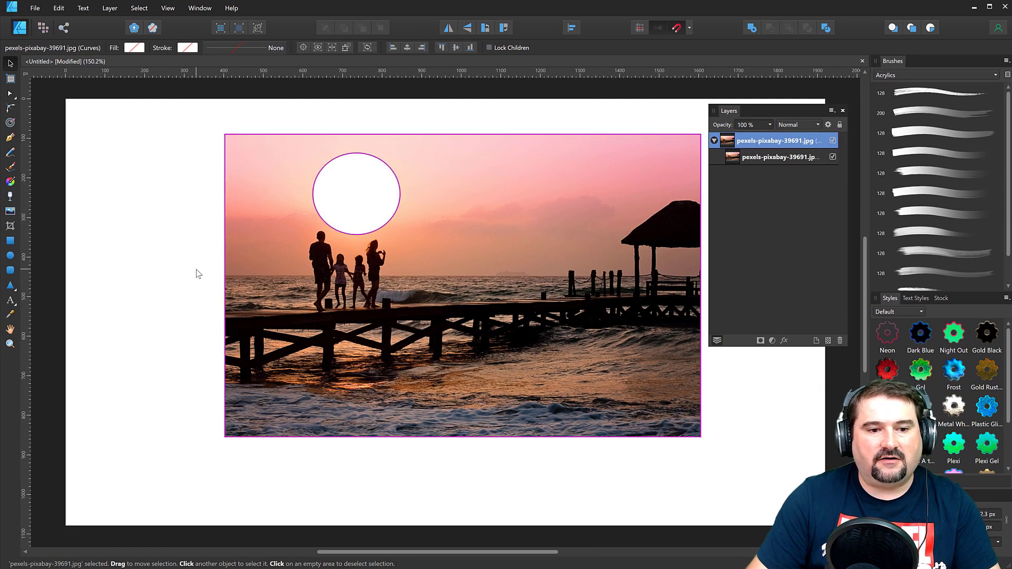
- Move, enlarge and recentre the nested photo inside its holed frame for a tighter pier crop
{"action": "left_click", "coordinate": [196, 270]}
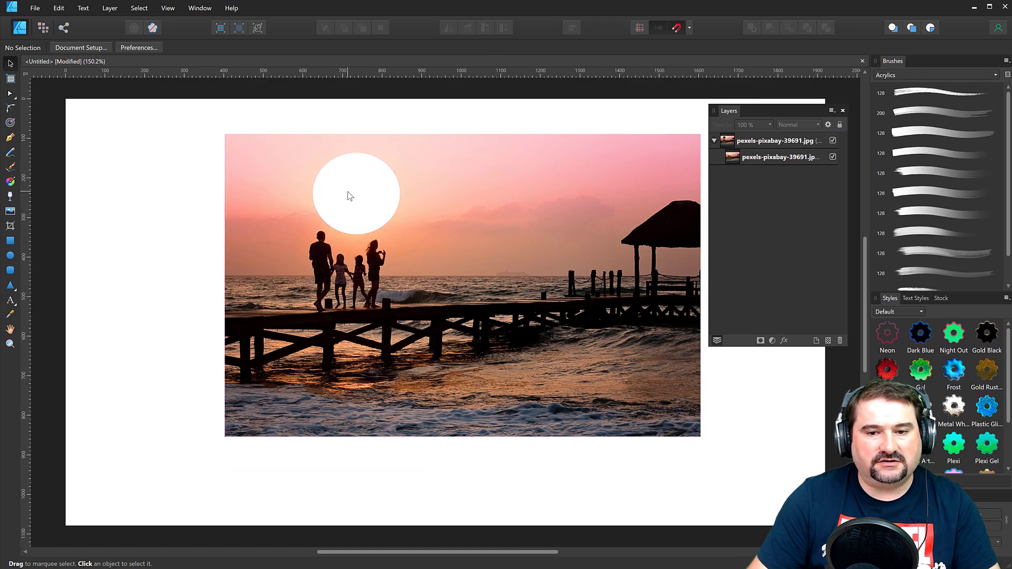
{"action": "left_click_drag", "start_coordinate": [477, 323], "coordinate": [428, 317]}
{"action": "left_click", "coordinate": [766, 160]}
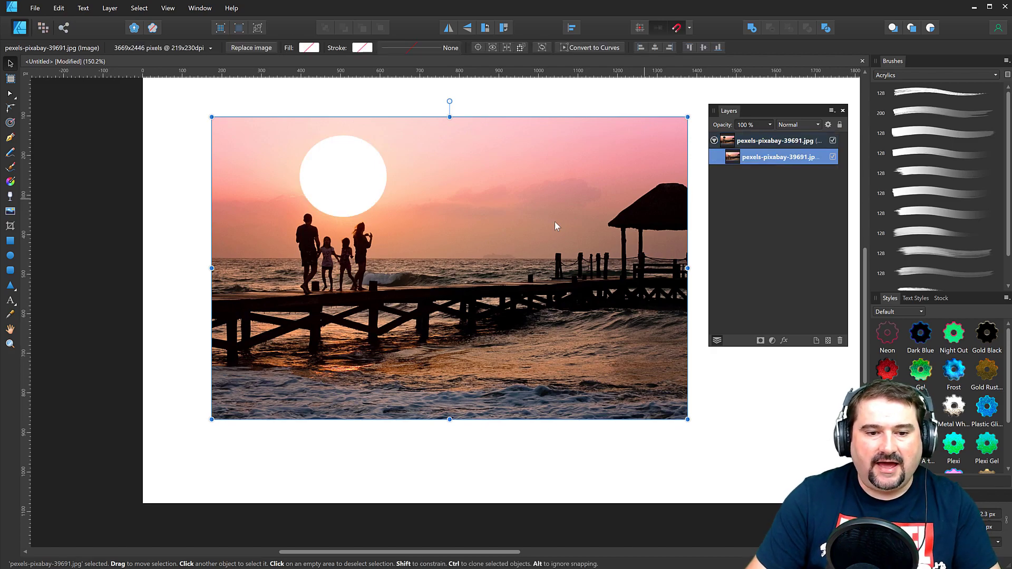
{"action": "left_click_drag", "start_coordinate": [489, 300], "coordinate": [460, 278]}
{"action": "left_click_drag", "start_coordinate": [658, 396], "coordinate": [815, 469]}
{"action": "mouse_move", "coordinate": [528, 344]}
{"action": "left_mouse_down"}
{"action": "mouse_move", "coordinate": [521, 316]}
{"action": "mouse_move", "coordinate": [522, 339]}
{"action": "left_mouse_up"}
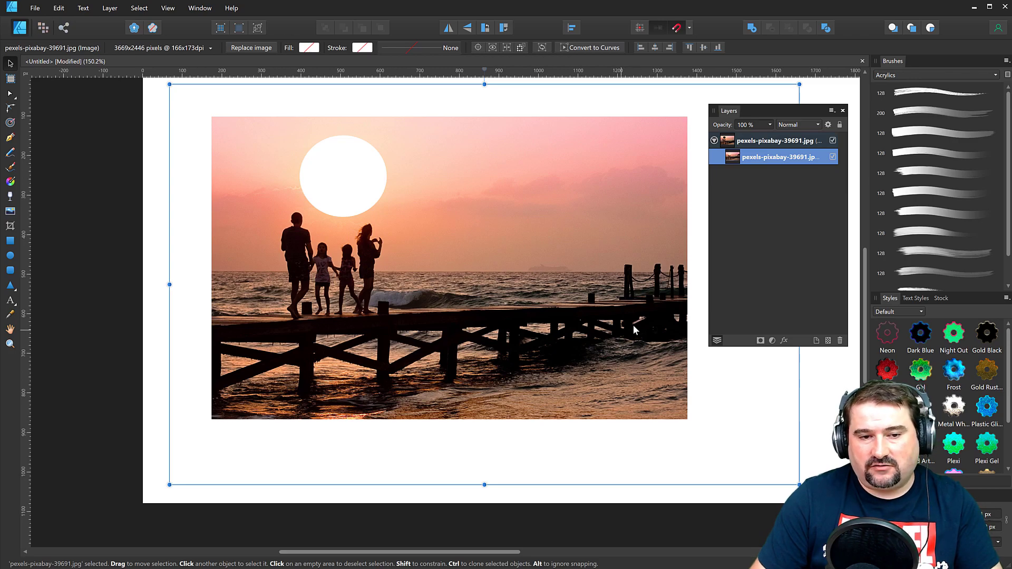
- Create a new document from the 800 x 600 Web preset
{"action": "left_click", "coordinate": [36, 9]}
{"action": "left_click", "coordinate": [44, 31]}
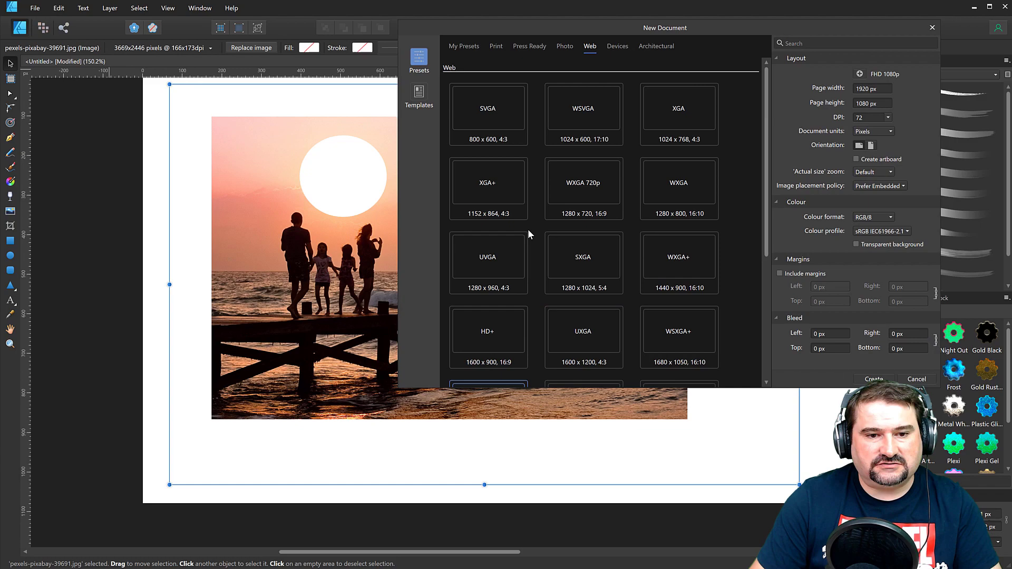
{"action": "double_click", "coordinate": [503, 109]}
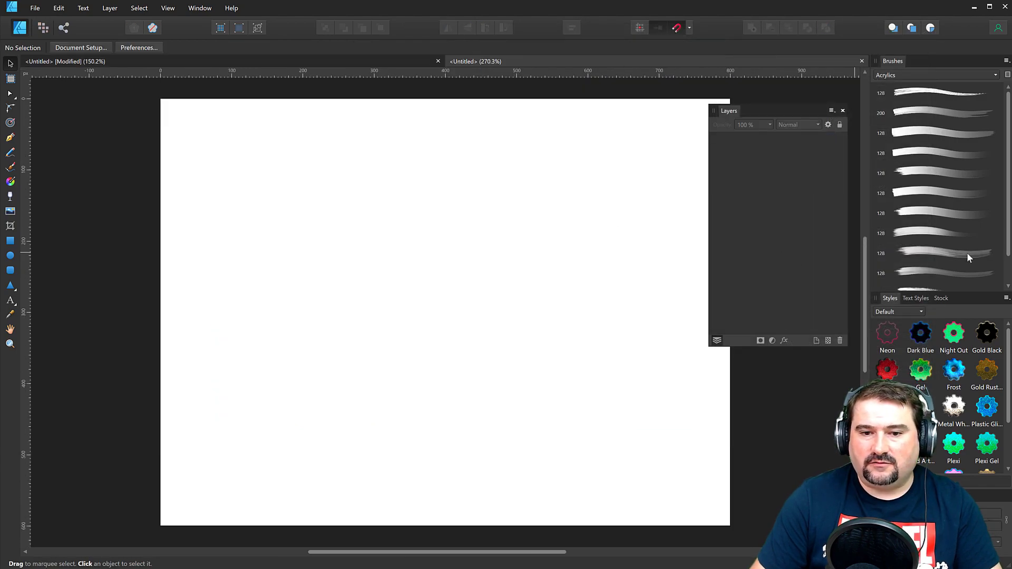
- Draw a grey rectangle and a small circle near its upper-left area
{"action": "left_click", "coordinate": [10, 241]}
{"action": "left_click_drag", "start_coordinate": [290, 172], "coordinate": [614, 385]}
{"action": "left_click", "coordinate": [10, 256]}
{"action": "left_click_drag", "start_coordinate": [392, 238], "coordinate": [433, 278]}
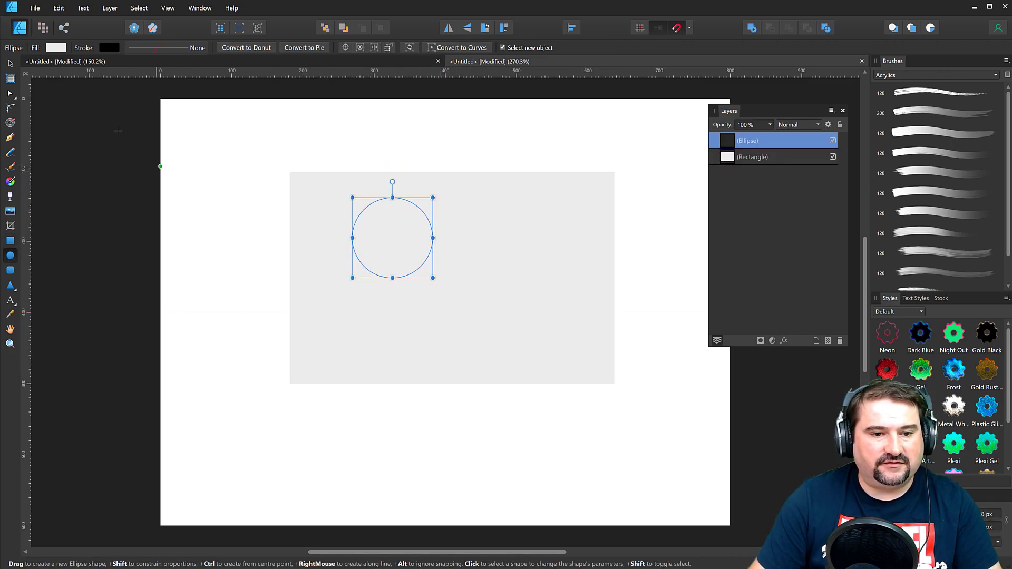
{"action": "key", "text": "v"}
{"action": "left_click_drag", "start_coordinate": [398, 248], "coordinate": [377, 248]}
- Give the circle a red fill
{"action": "left_click", "coordinate": [56, 48]}
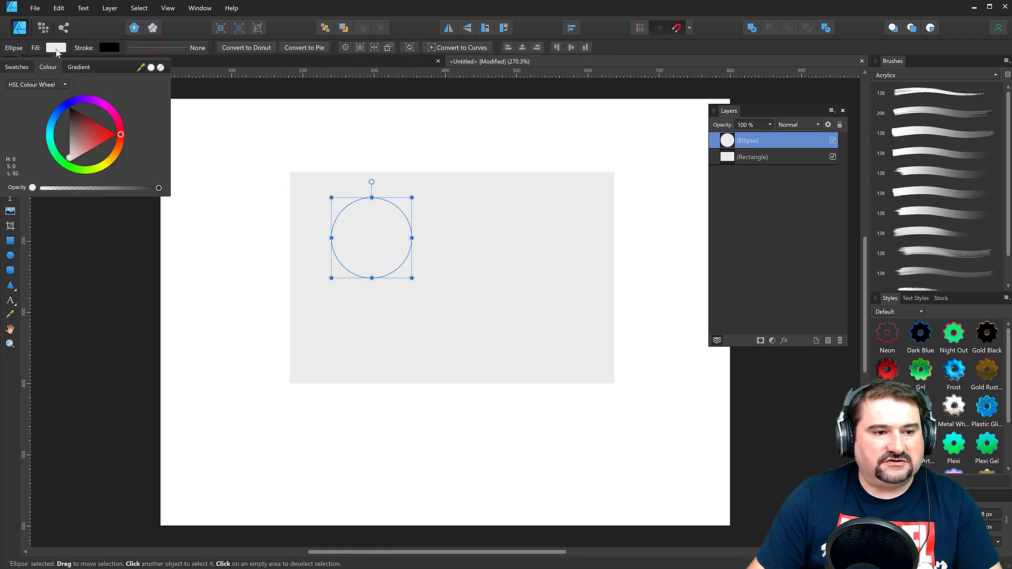
{"action": "left_click", "coordinate": [109, 140]}
{"action": "left_click", "coordinate": [279, 239]}
- Select rectangle and circle and Subtract, undoing the stray move afterwards
{"action": "left_click", "coordinate": [352, 293]}
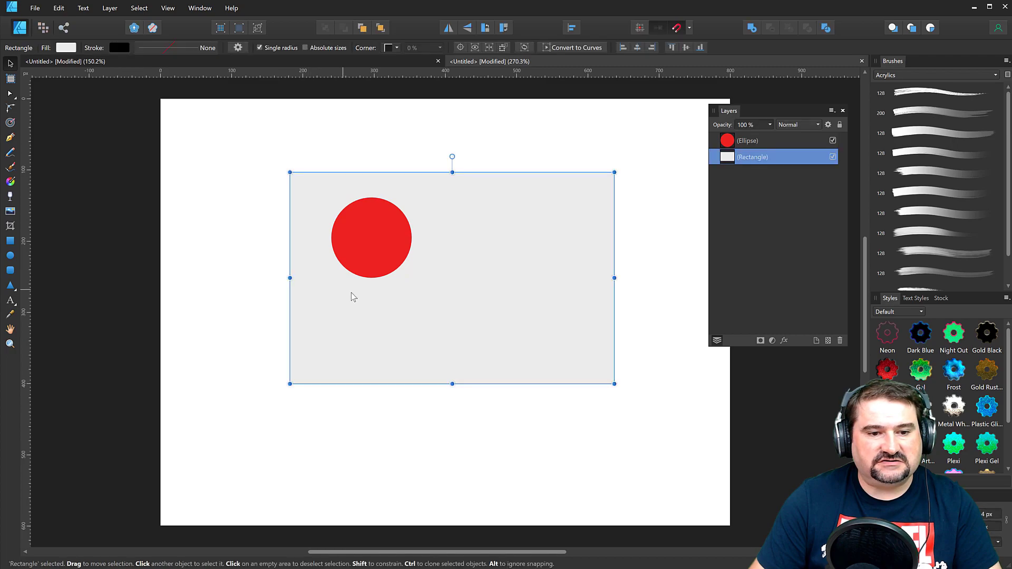
{"action": "left_click", "coordinate": [372, 248], "text": "shift"}
{"action": "left_click_drag", "start_coordinate": [256, 140], "coordinate": [637, 406]}
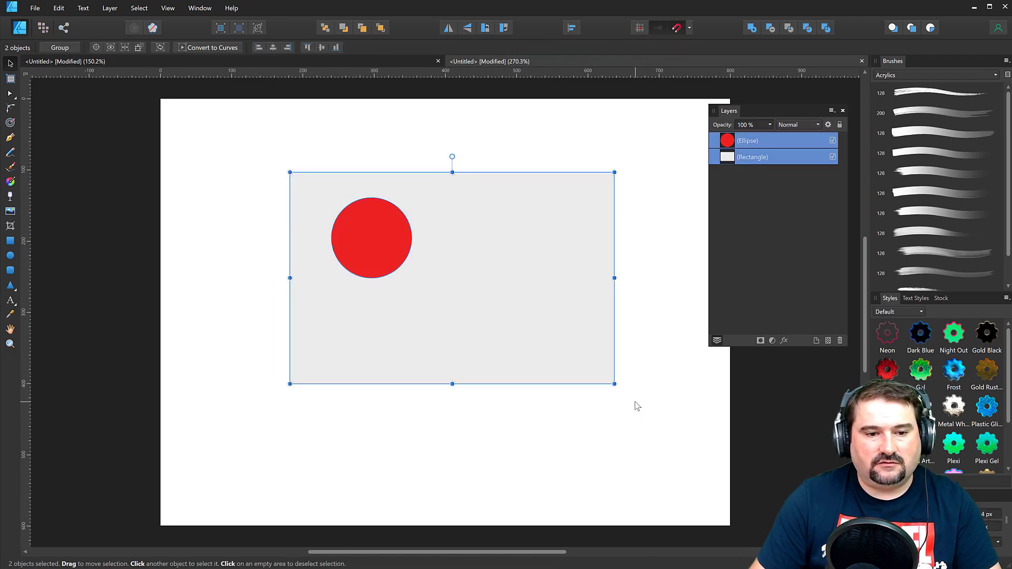
{"action": "left_click", "coordinate": [774, 29]}
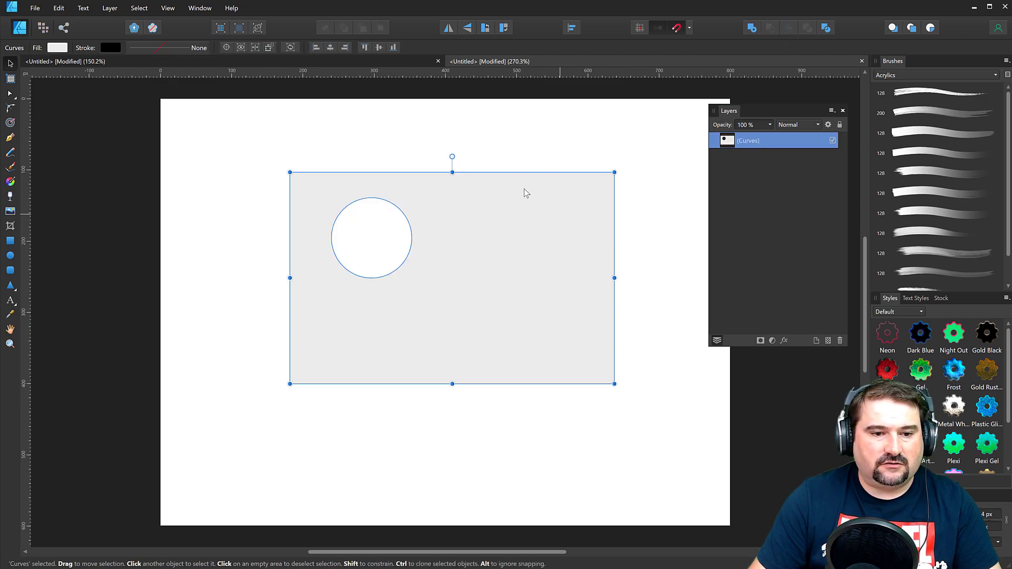
{"action": "left_click_drag", "start_coordinate": [524, 189], "coordinate": [352, 190]}
{"action": "key", "text": "ctrl+z"}
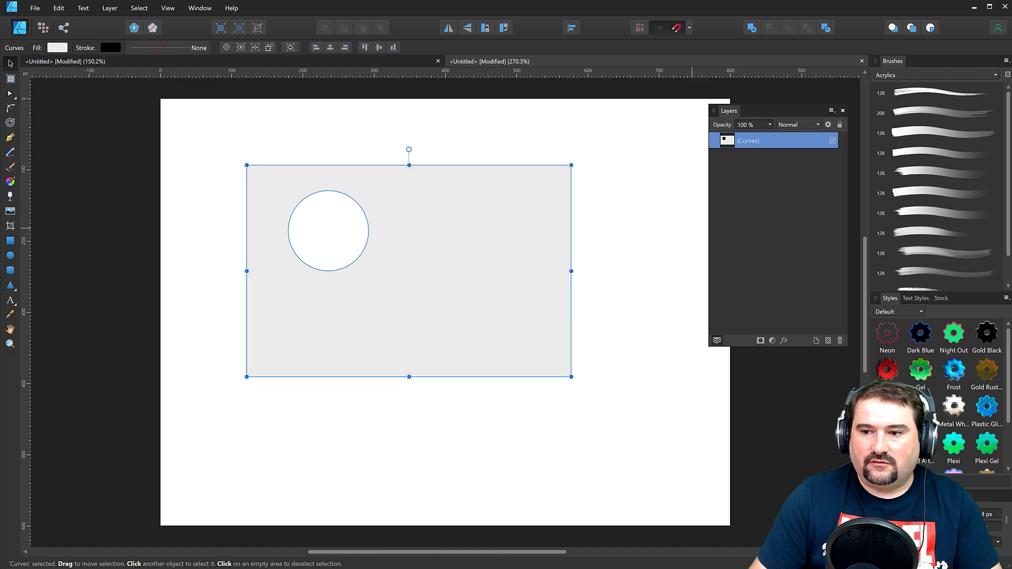
- Drop the beach sunset photo onto the page, resize it, and align it over the holed rectangle
{"action": "left_click_drag", "start_coordinate": [750, 305], "coordinate": [276, 181]}
{"action": "left_click_drag", "start_coordinate": [401, 281], "coordinate": [362, 345]}
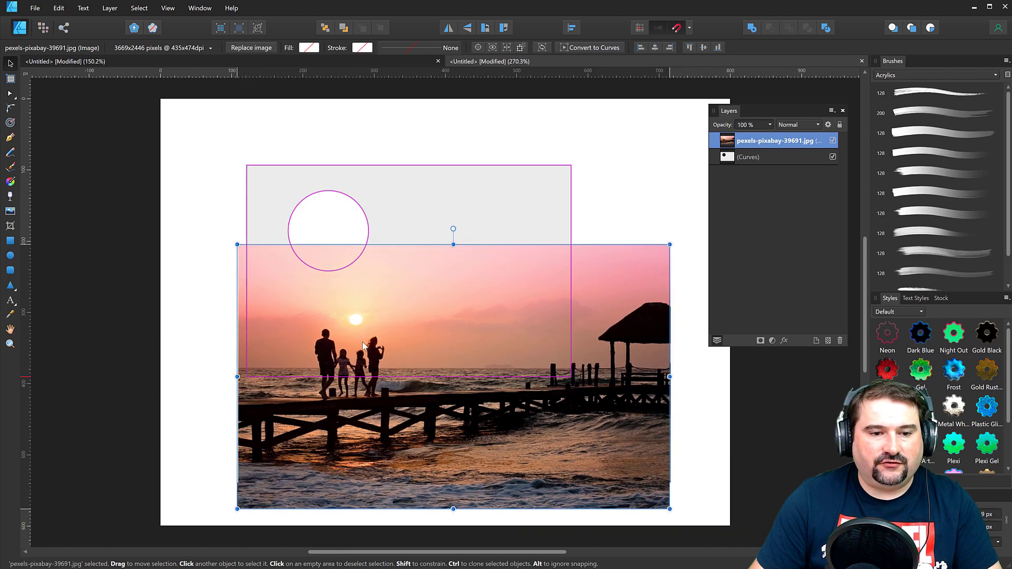
{"action": "left_click_drag", "start_coordinate": [398, 211], "coordinate": [424, 171]}
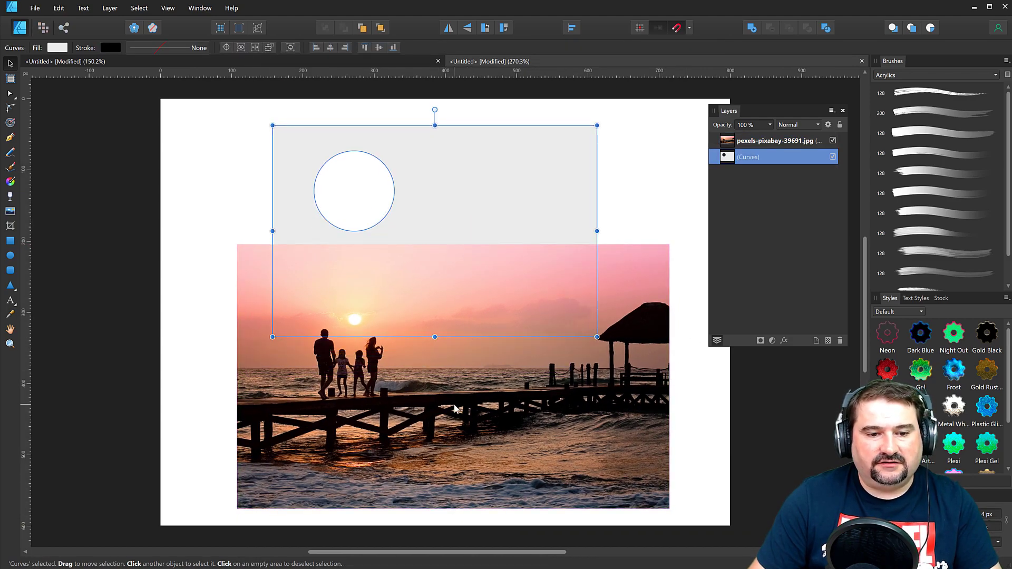
{"action": "left_click_drag", "start_coordinate": [454, 409], "coordinate": [456, 287]}
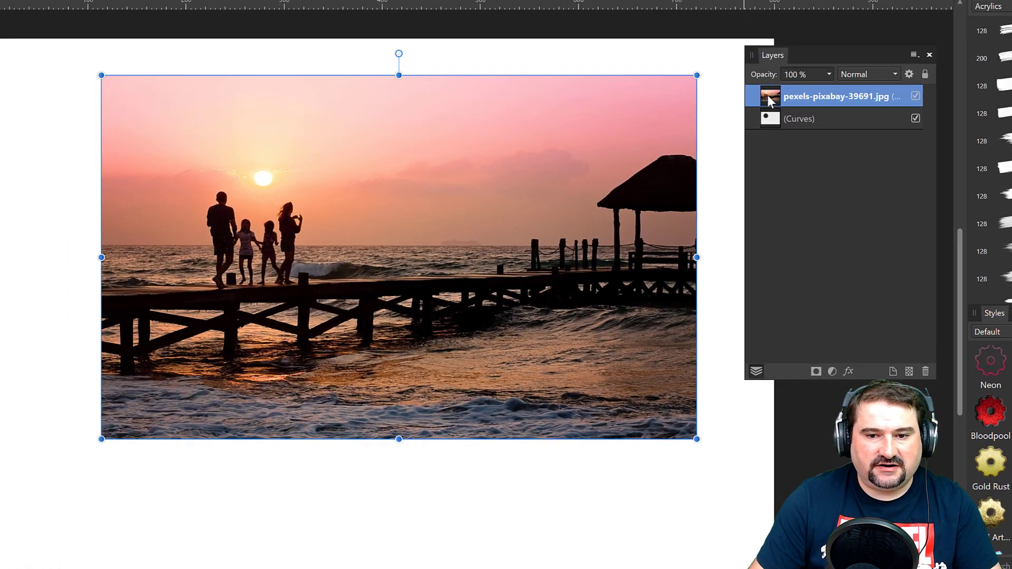
- Nest the photo layer inside the Curves layer and expand Curves to show the clipped photo
{"action": "left_click_drag", "start_coordinate": [727, 142], "coordinate": [736, 162]}
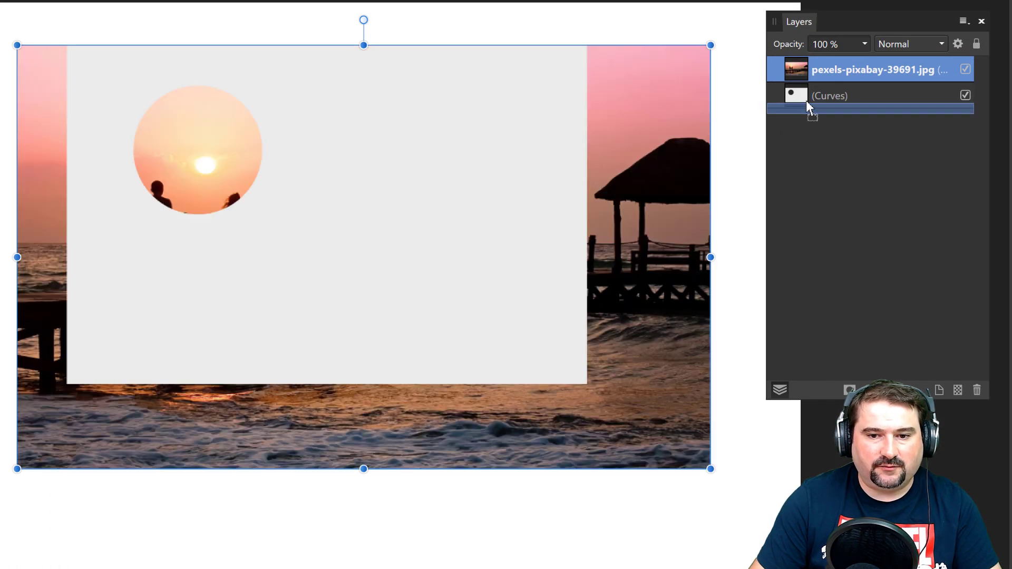
{"action": "mouse_move", "coordinate": [806, 102]}
{"action": "left_mouse_down"}
{"action": "mouse_move", "coordinate": [812, 108]}
{"action": "mouse_move", "coordinate": [790, 107]}
{"action": "mouse_move", "coordinate": [808, 108]}
{"action": "mouse_move", "coordinate": [799, 109]}
{"action": "left_mouse_up"}
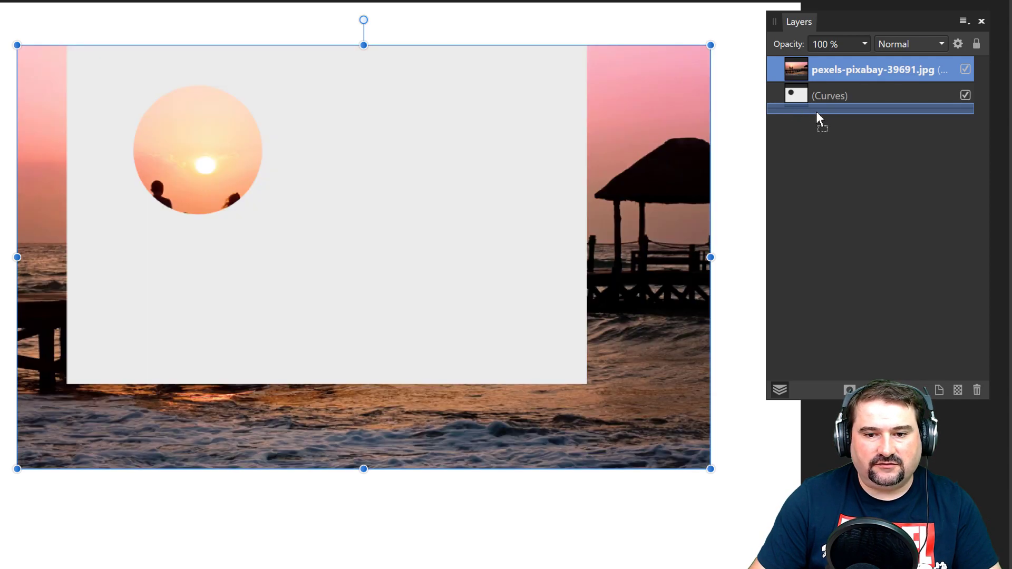
{"action": "left_click_drag", "start_coordinate": [816, 111], "coordinate": [822, 106]}
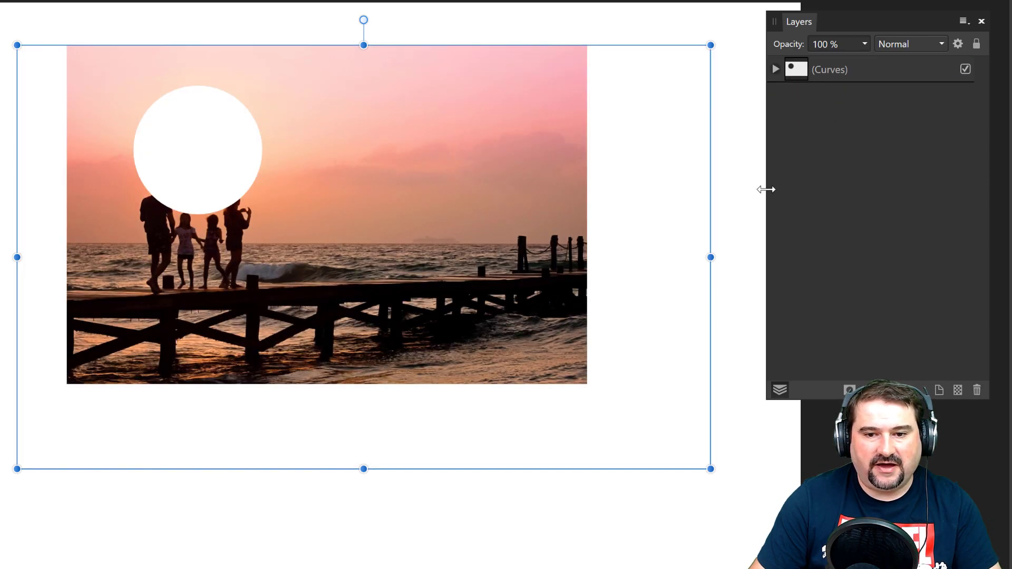
{"action": "left_click", "coordinate": [775, 69]}
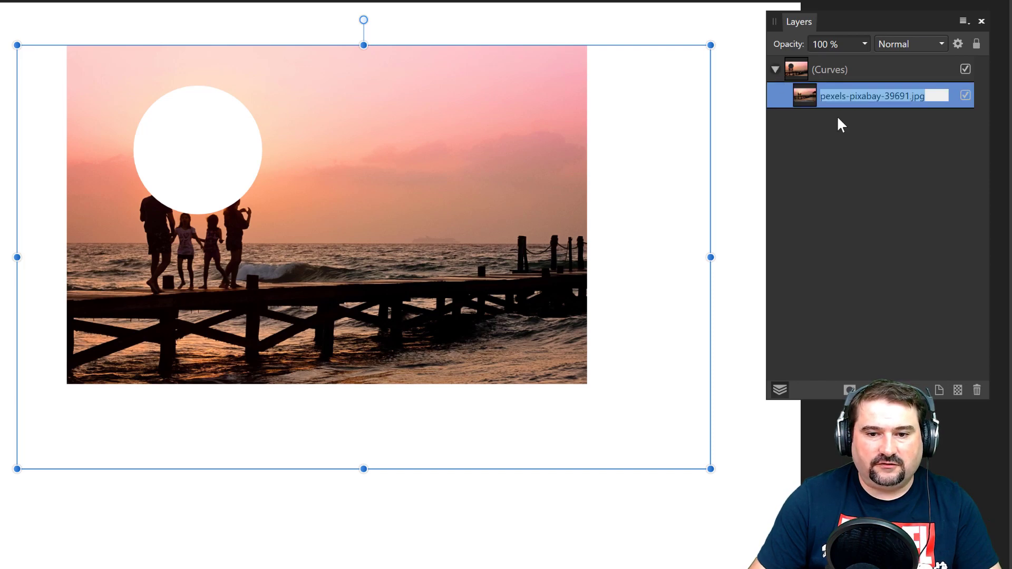
- Shift and enlarge the sunset photo inside the holed shape so the pier family sits below the hole
{"action": "left_click_drag", "start_coordinate": [478, 331], "coordinate": [507, 311]}
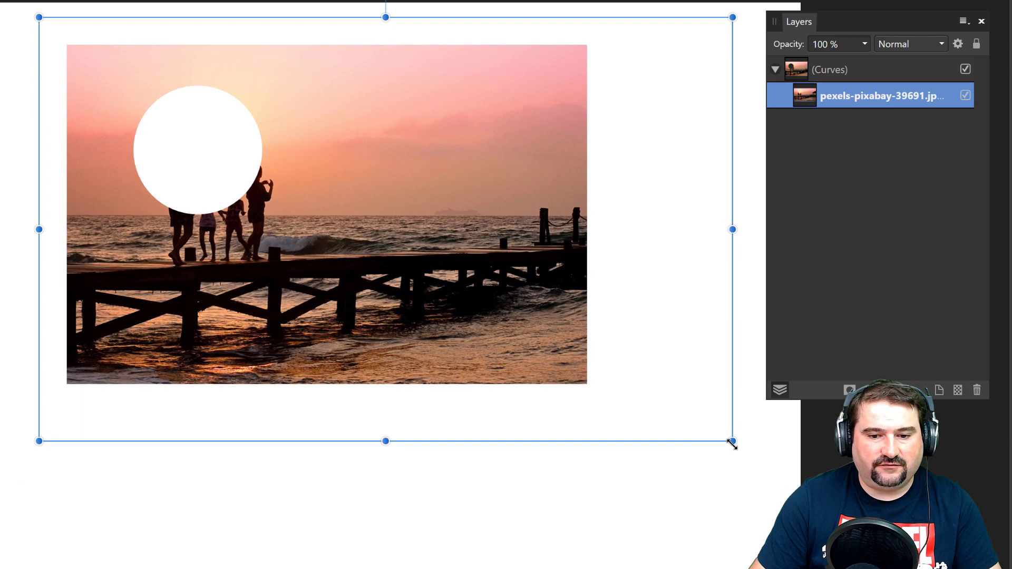
{"action": "left_click_drag", "start_coordinate": [733, 441], "coordinate": [769, 470]}
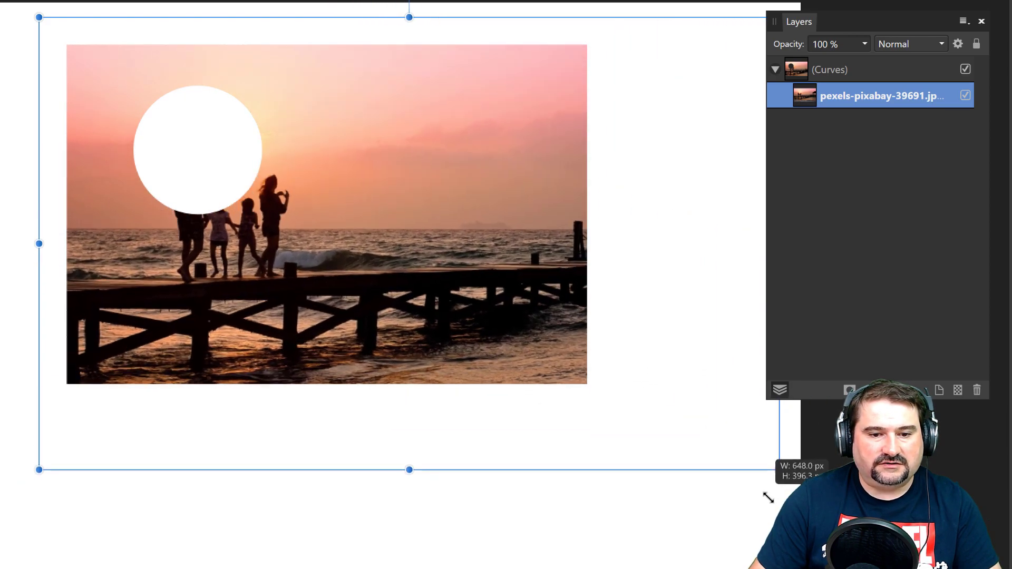
{"action": "left_click_drag", "start_coordinate": [441, 297], "coordinate": [402, 282]}
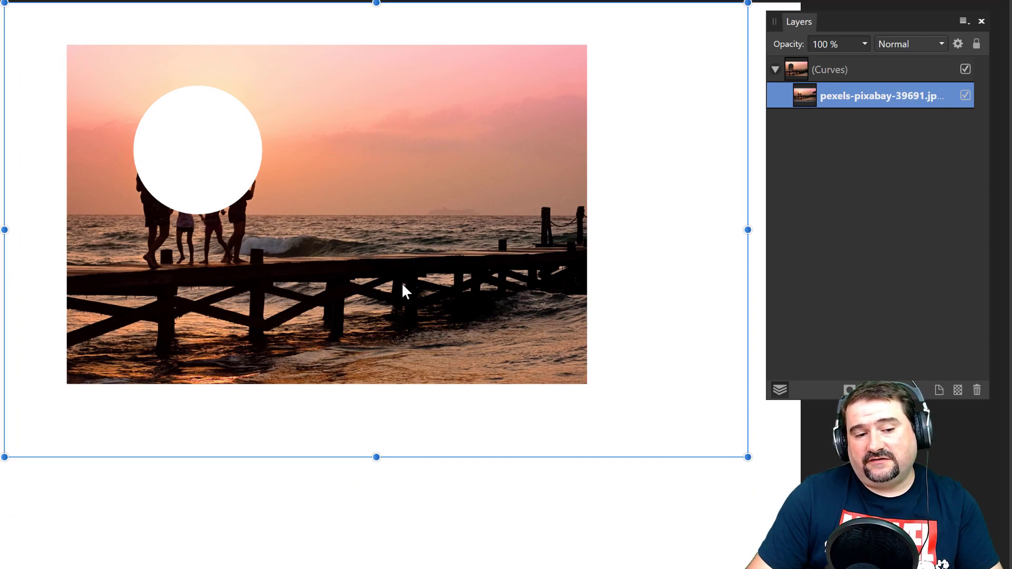